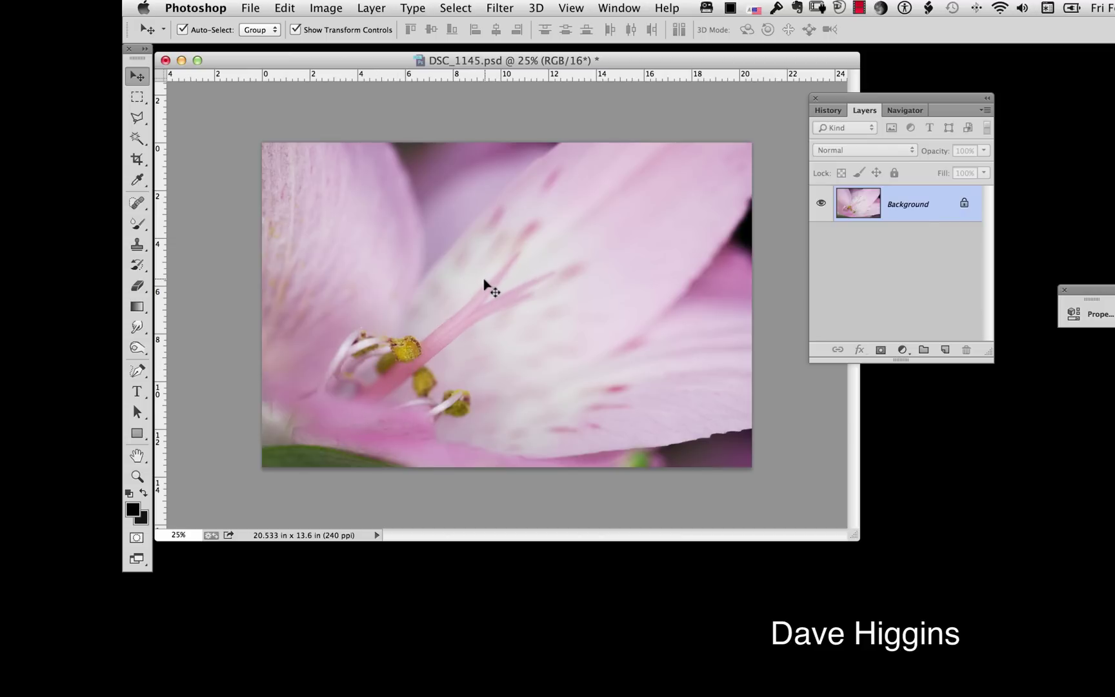
Activate the Crop tool so a crop box spans the whole flower photo in DSC_1145.psd
click(137, 159)
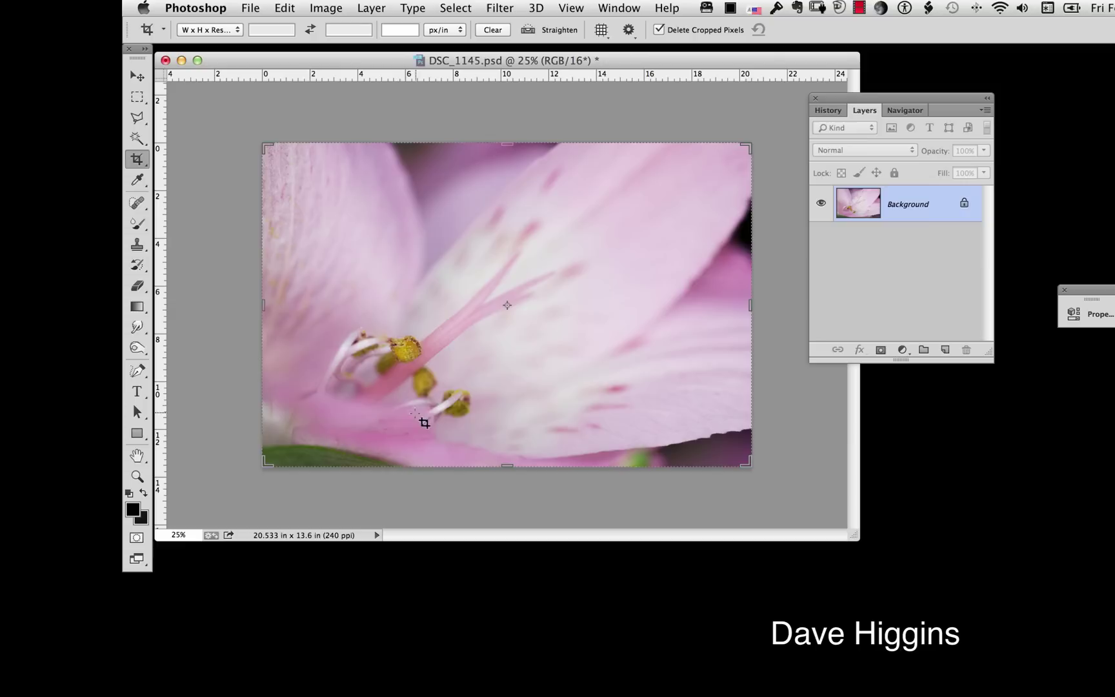
Extend the crop box past the photo's left and bottom edges to 21.771 x 15.225 in
click(750, 465)
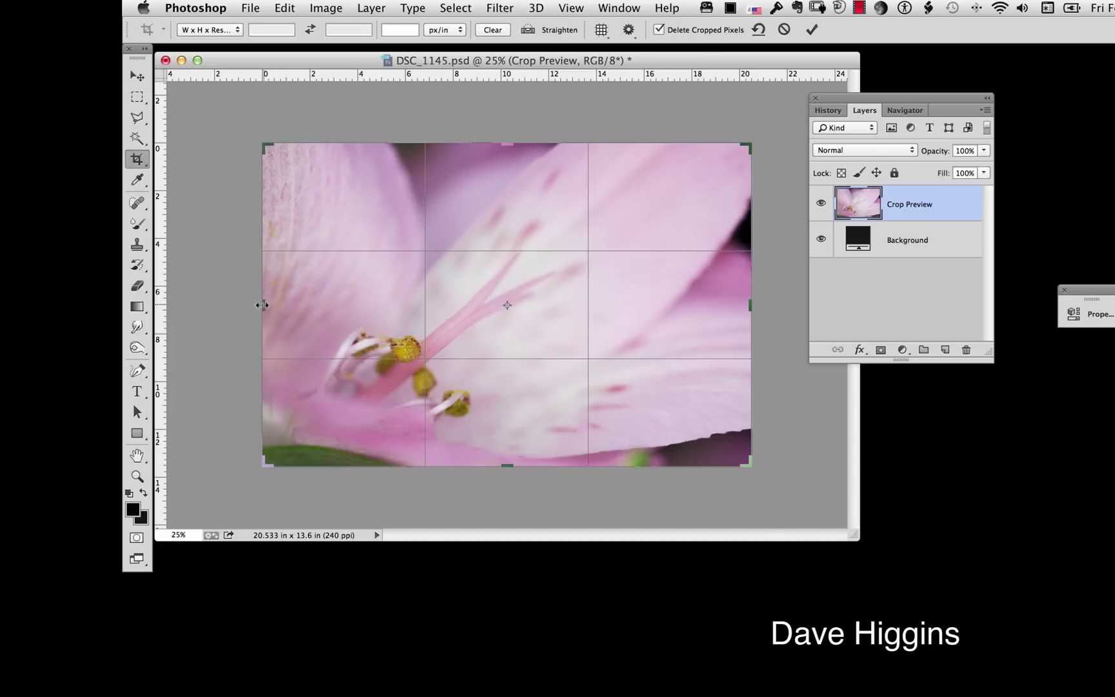
drag(261, 305, 249, 310)
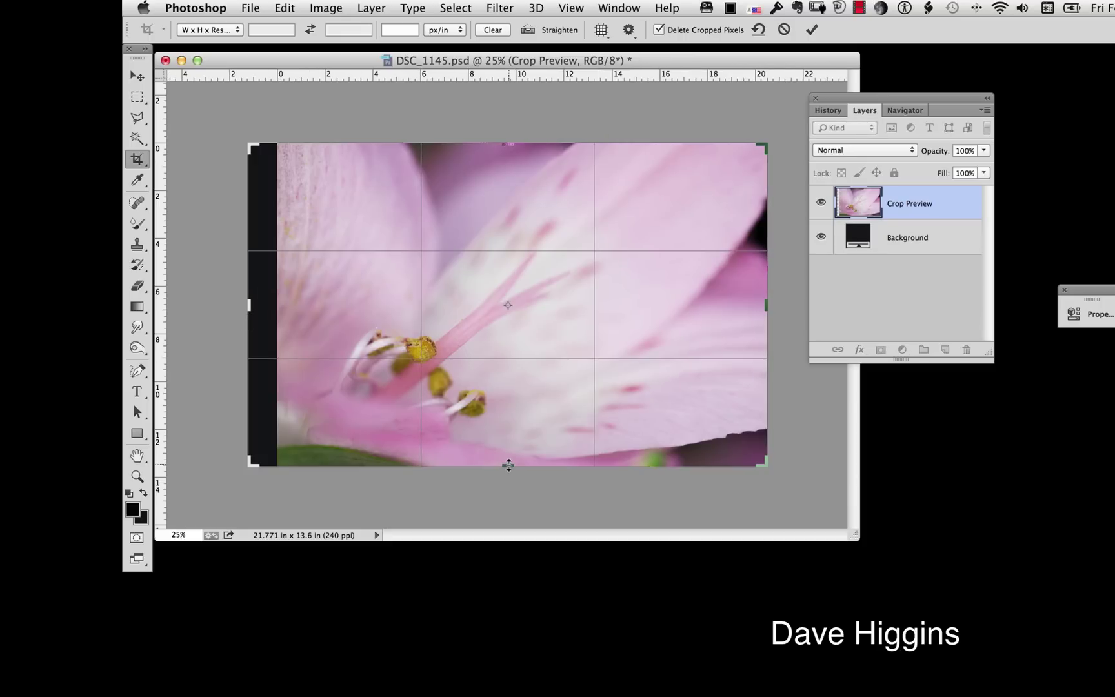
drag(507, 466, 509, 485)
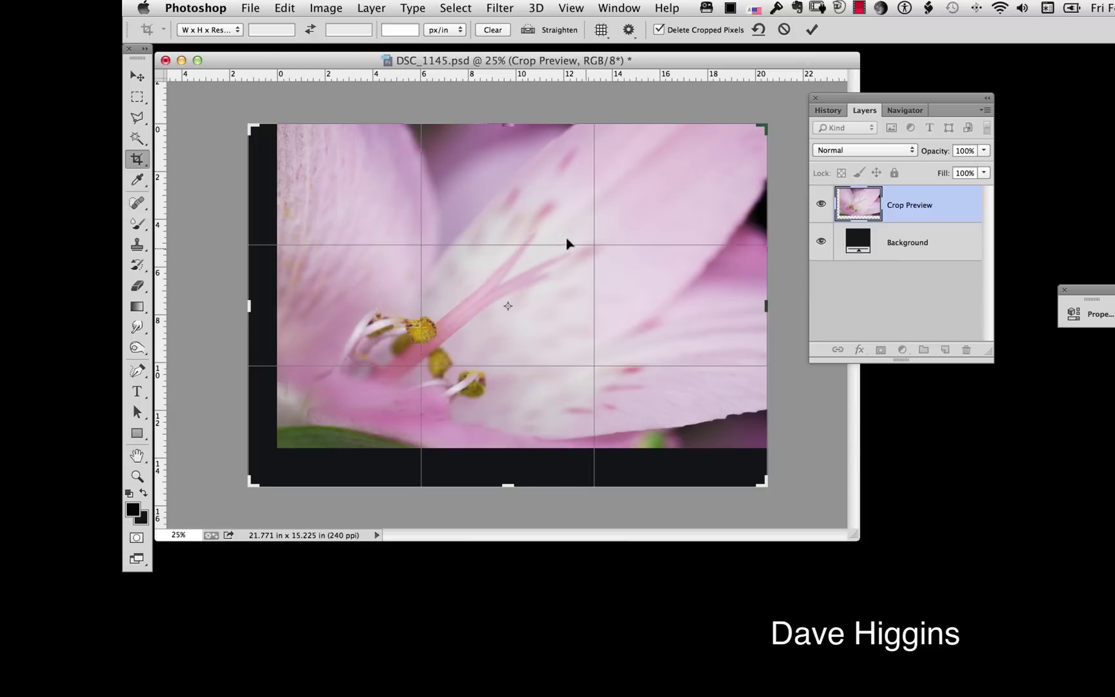
Rotate the crop, adjust its top, bottom and left edges, and commit a 22.154 x 15.179 in canvas
drag(785, 491, 771, 512)
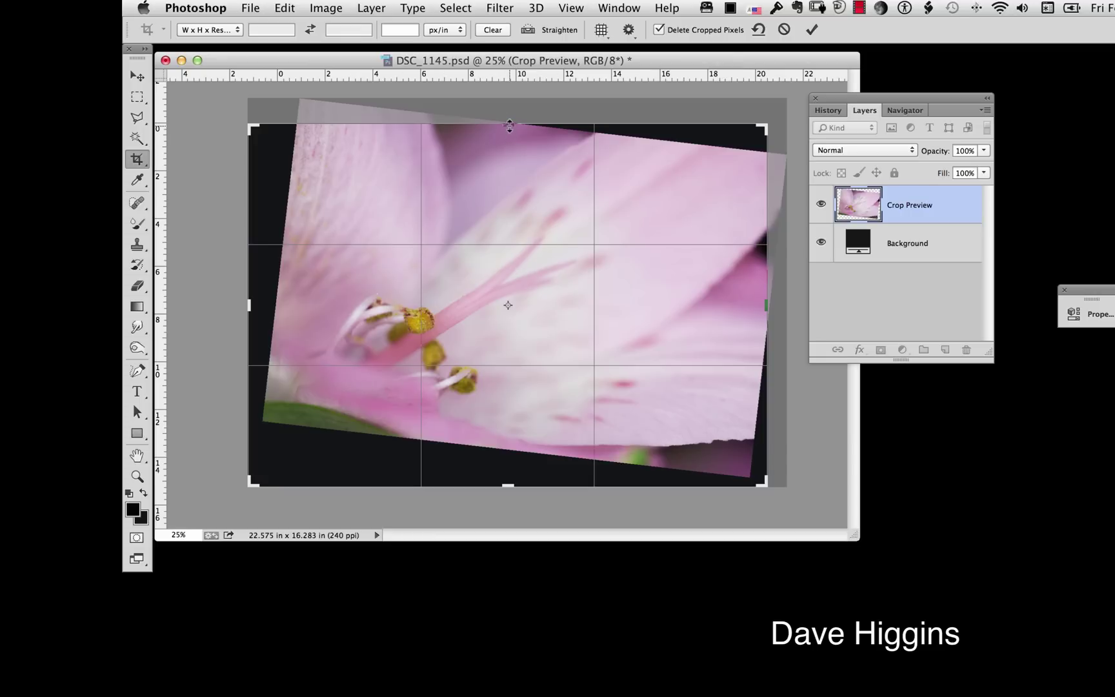
drag(509, 125, 508, 115)
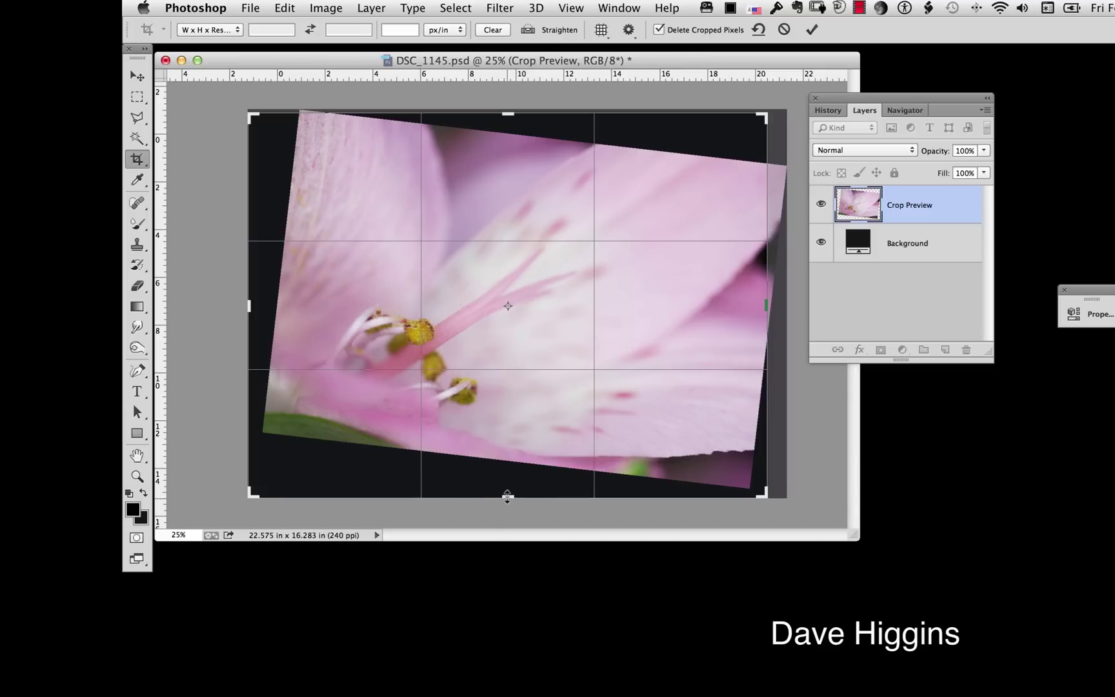
drag(508, 497, 506, 486)
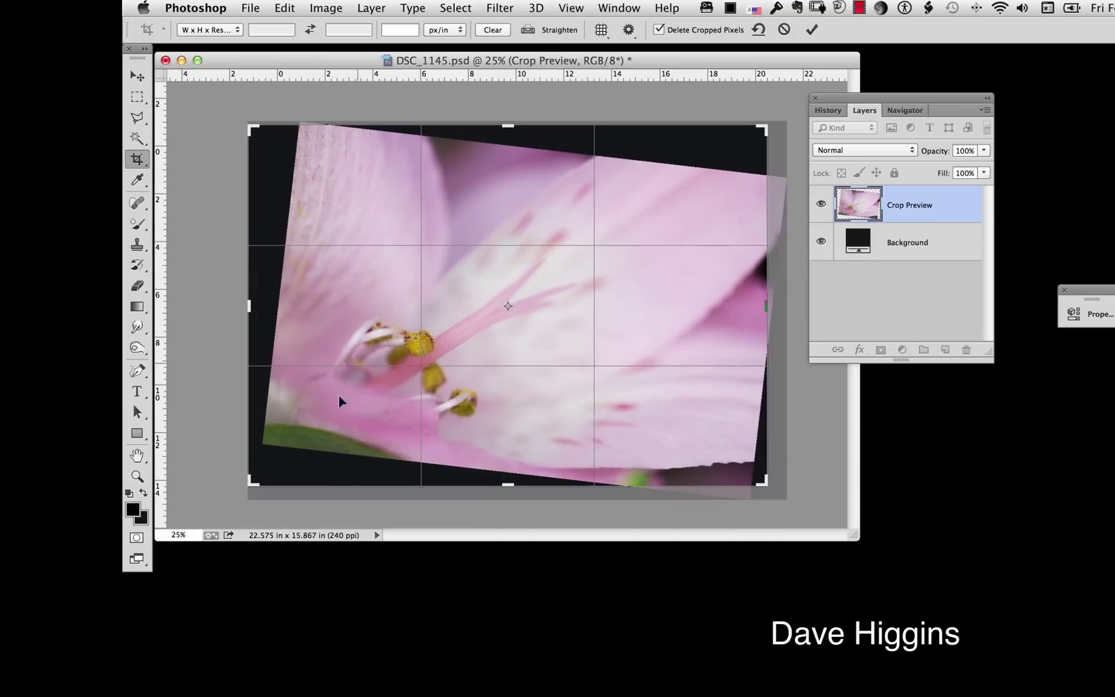
mouse_move(249, 307)
mouse_down()
mouse_move(239, 304)
mouse_move(268, 299)
mouse_up()
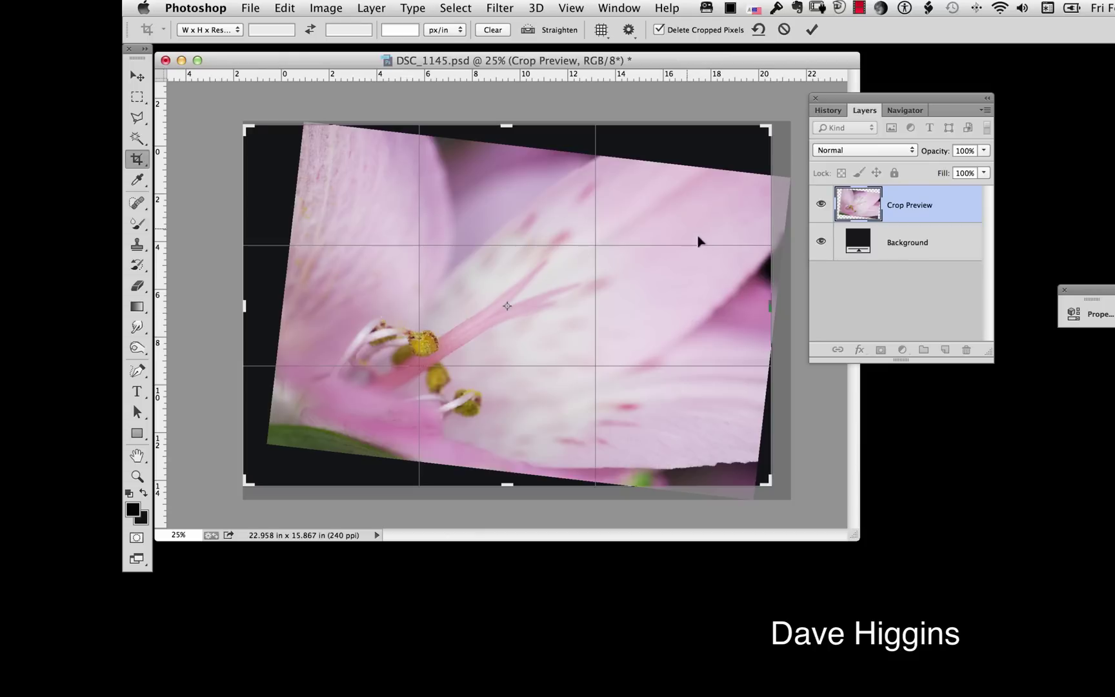
click(811, 30)
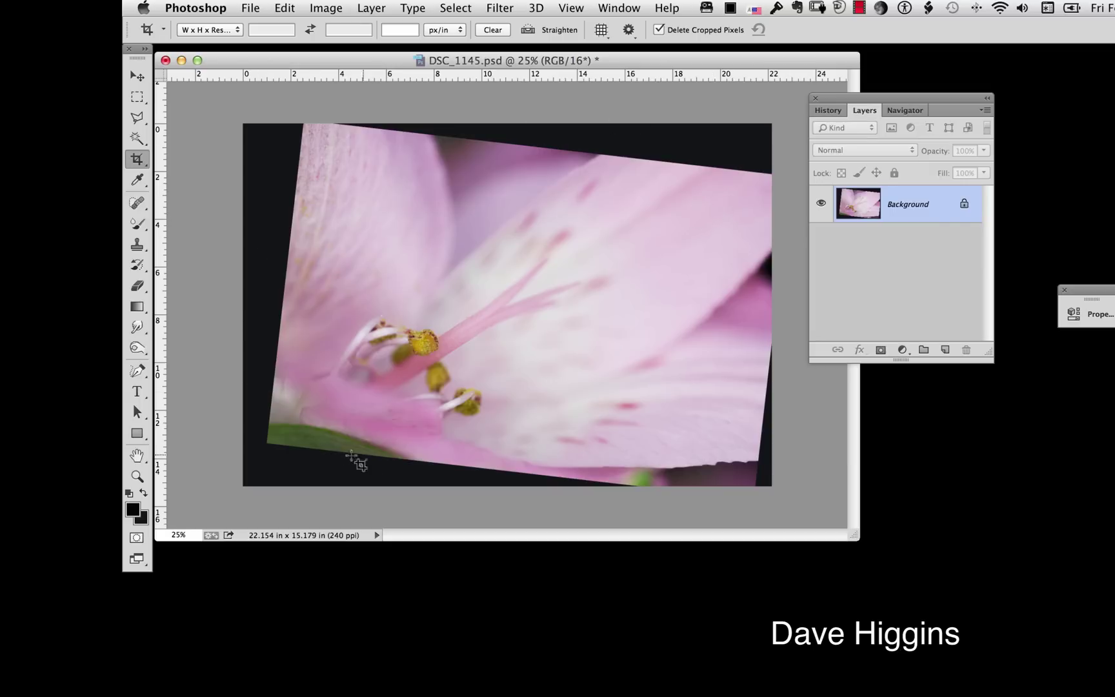
Select the top, left, bottom and right dark corner wedges together with the Magic Wand
click(137, 139)
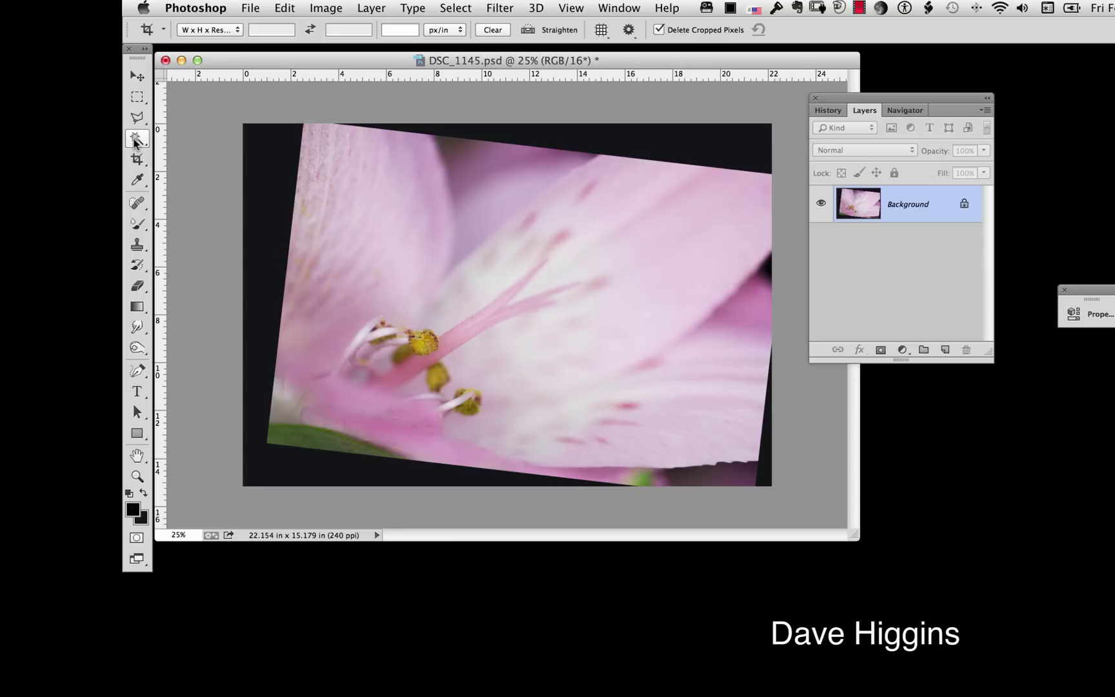
click(722, 148)
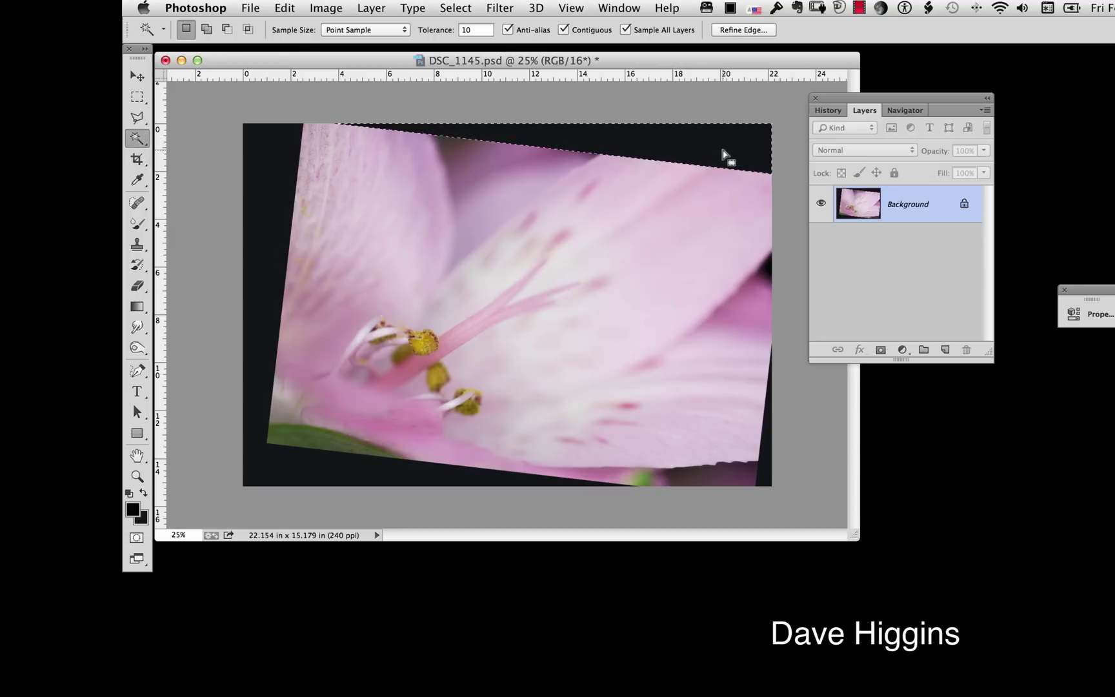
key(shift)
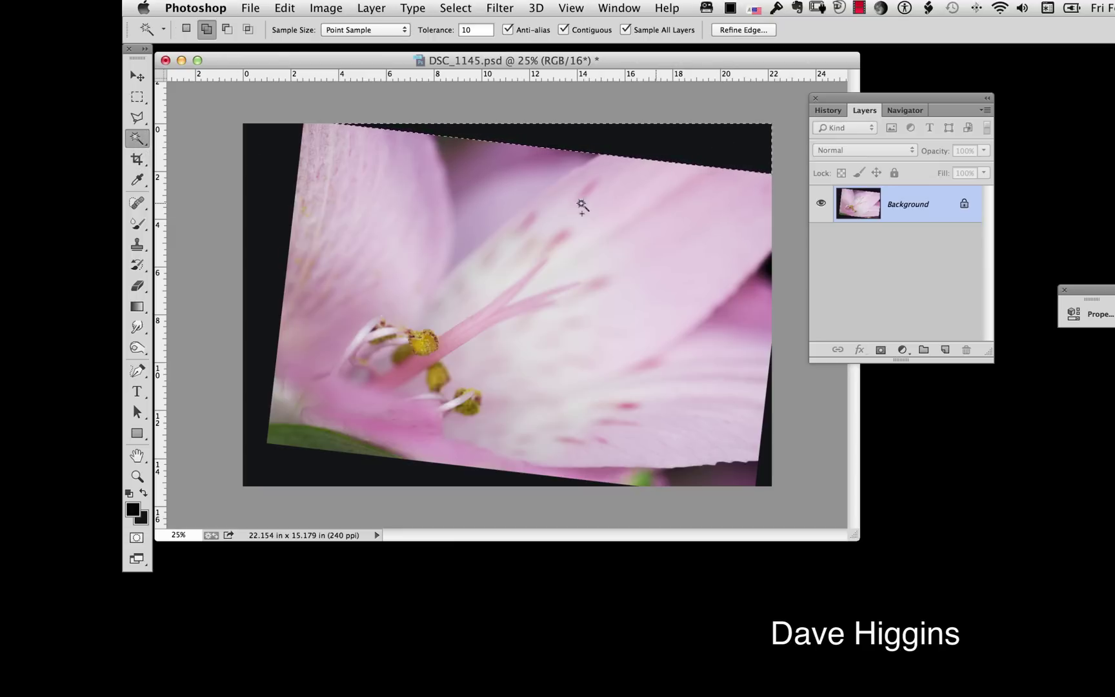
shift+click(262, 197)
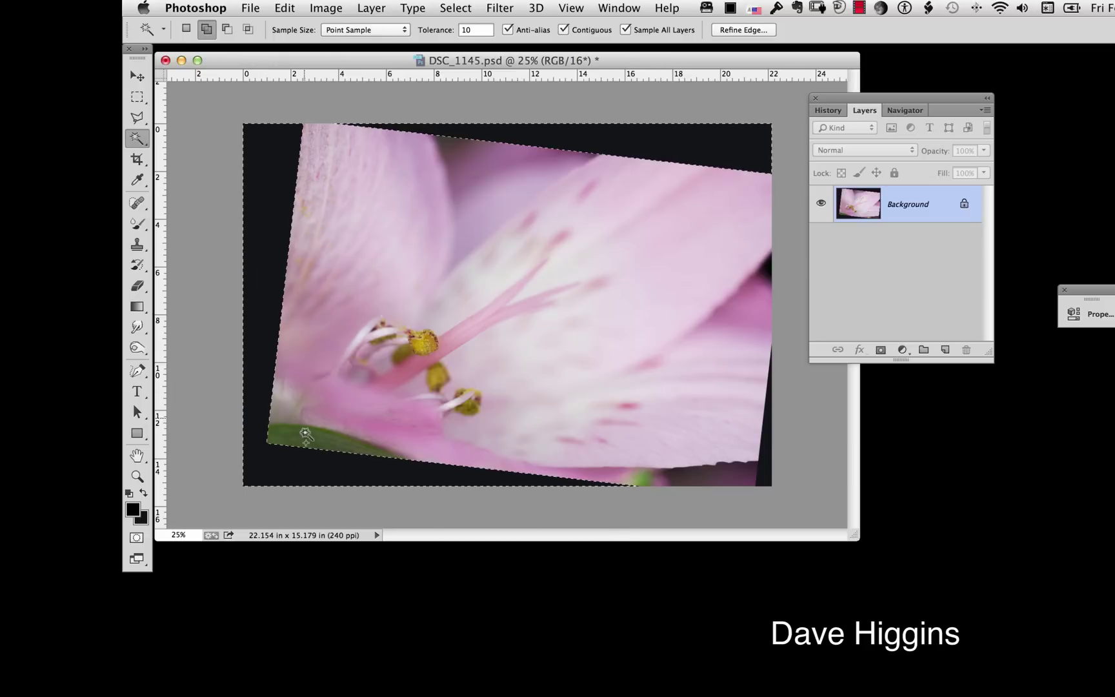
shift+click(765, 457)
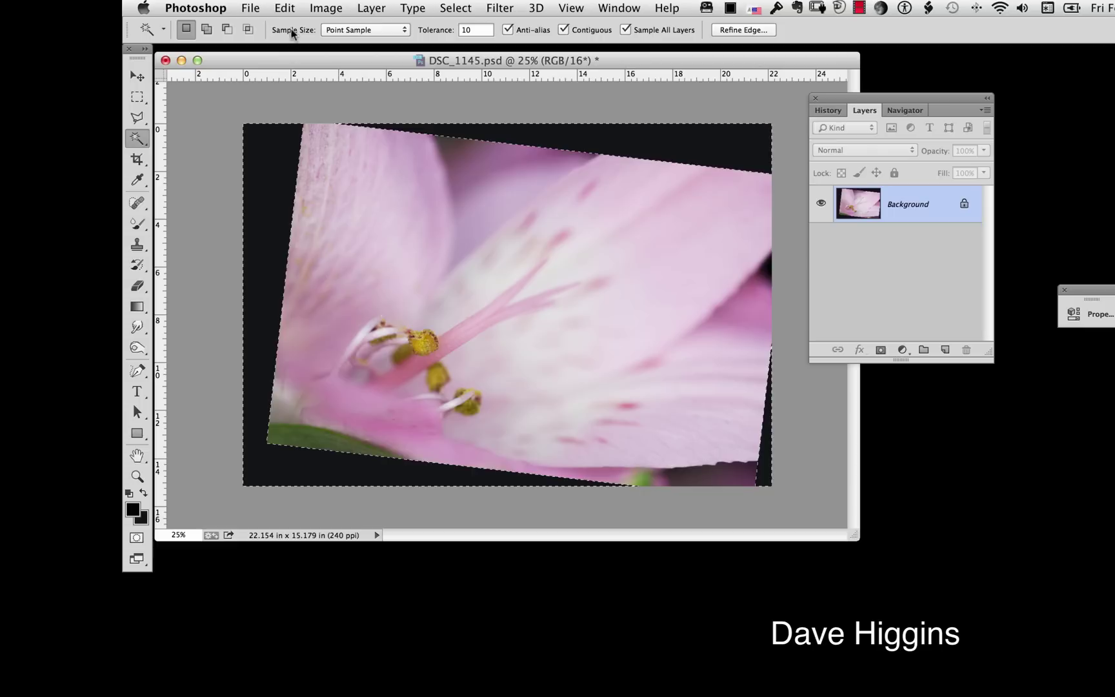
click(326, 9)
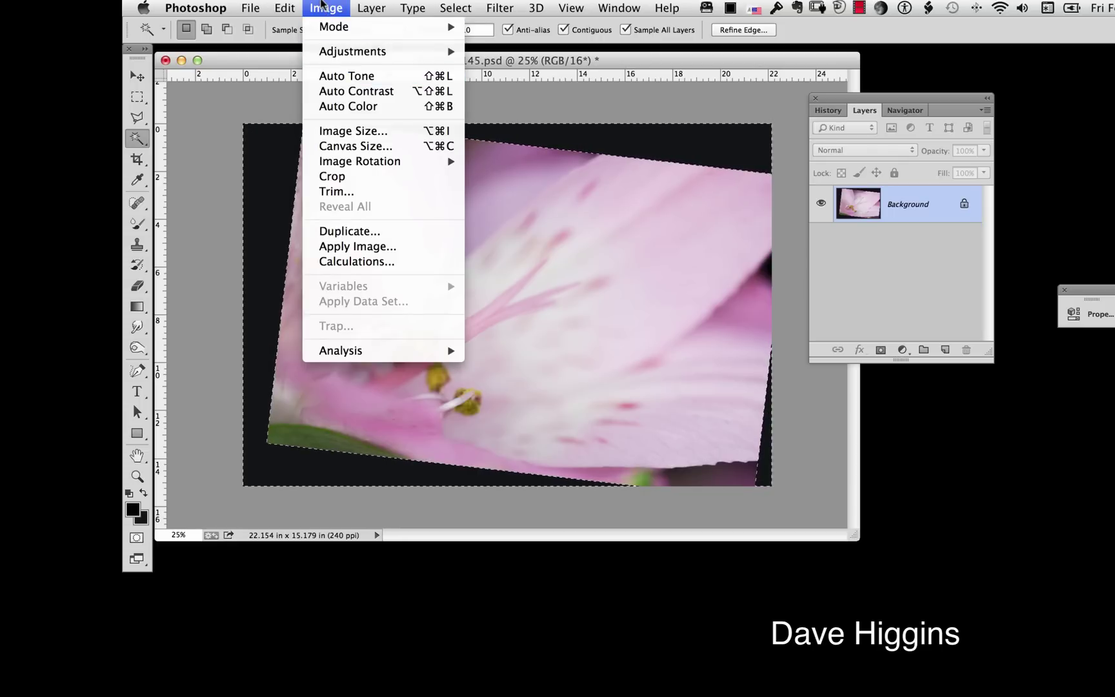
Fill the selected empty corners using Edit > Fill with Content-Aware
click(322, 5)
click(284, 9)
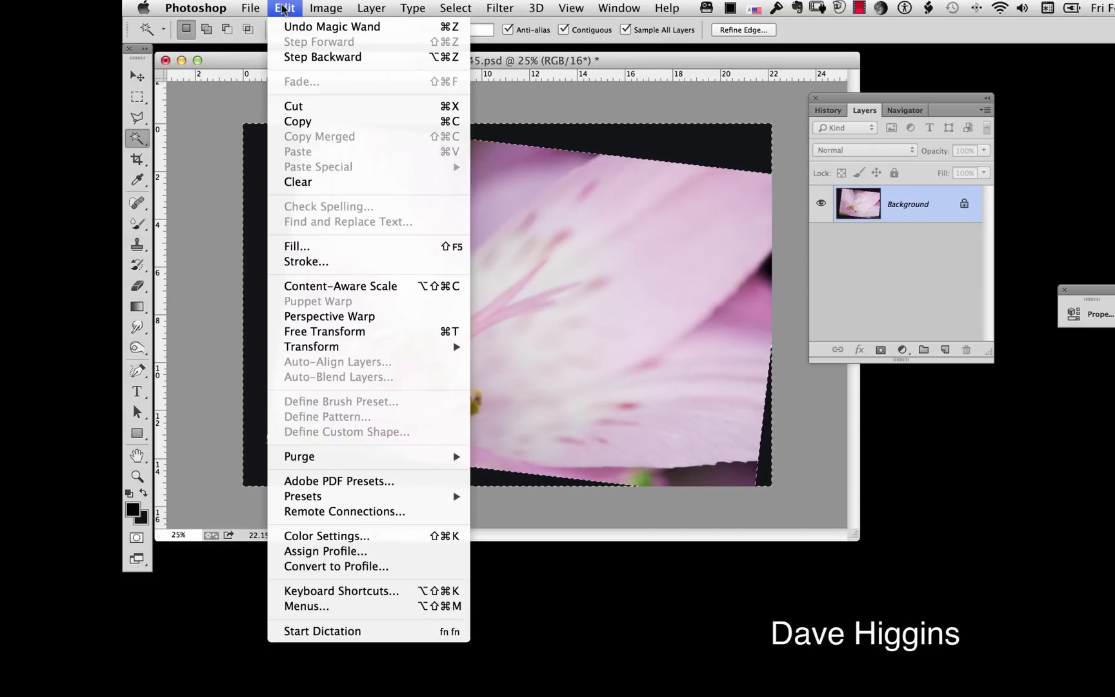
click(347, 247)
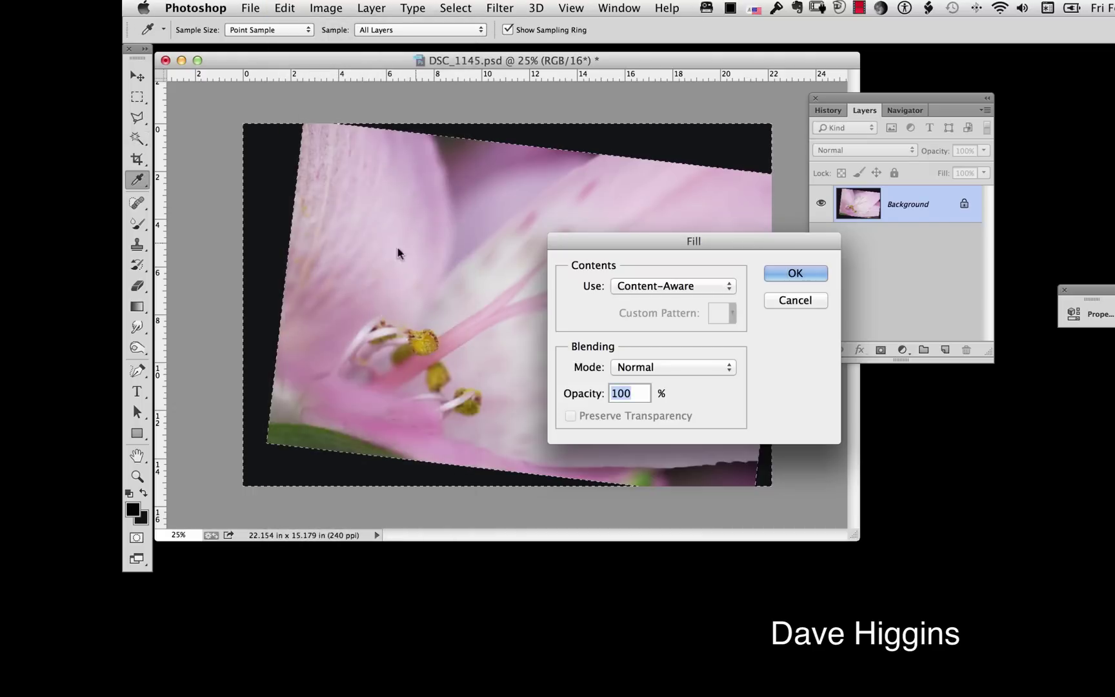
click(730, 291)
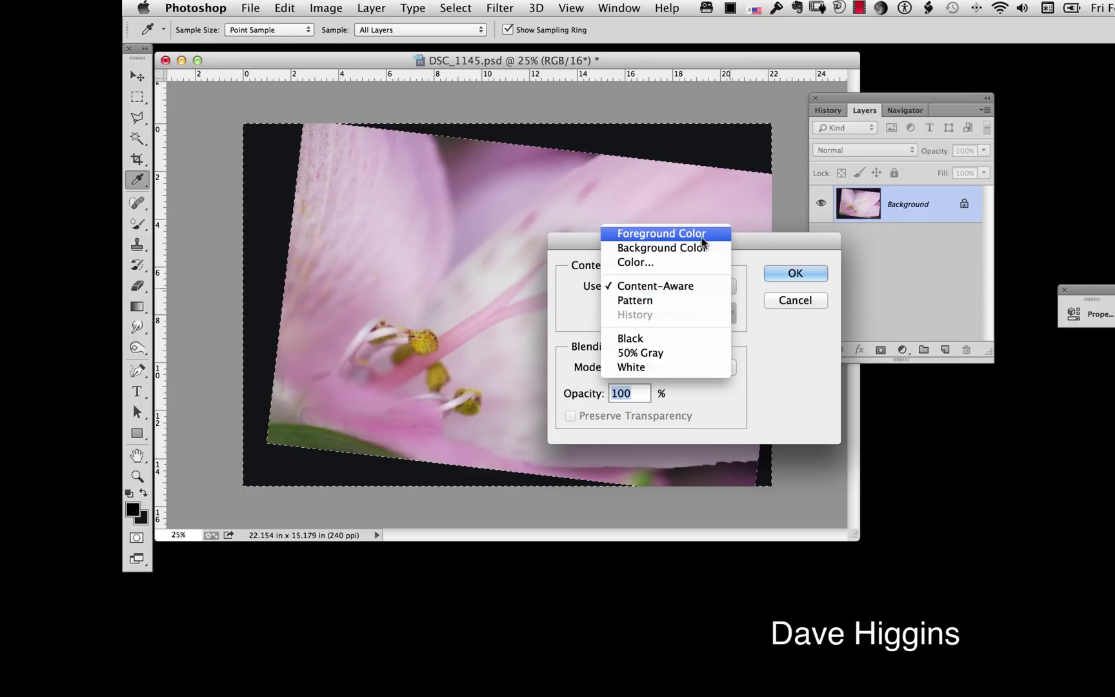
click(702, 289)
click(777, 275)
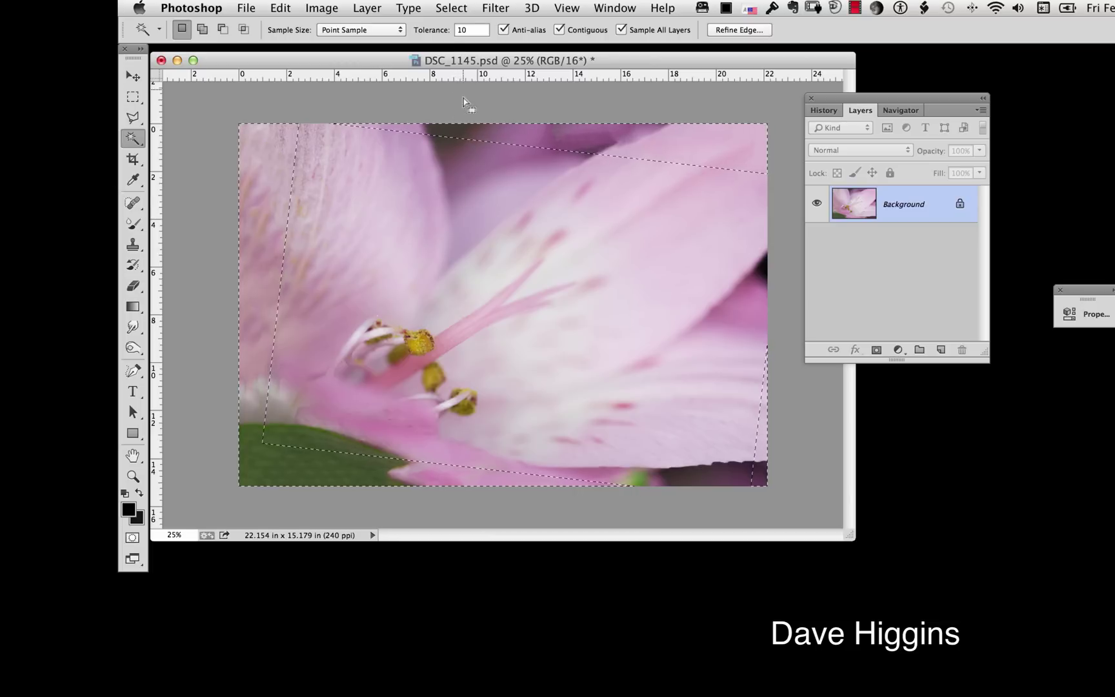
Deselect the filled corners and pick the Spot Healing Brush
click(451, 8)
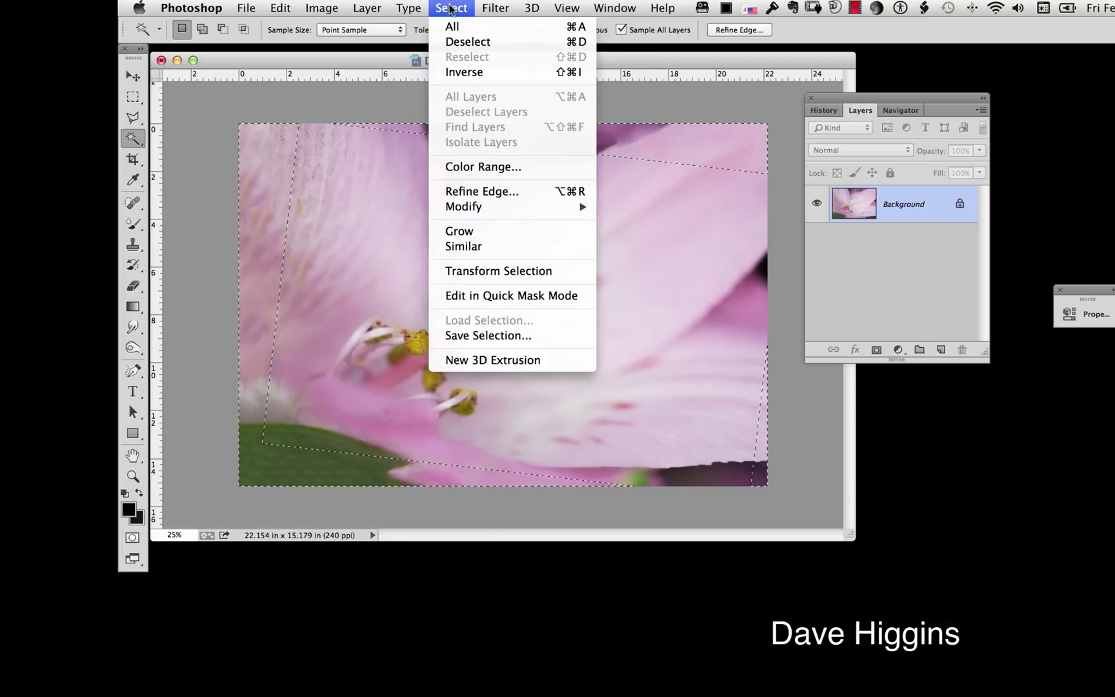
click(460, 43)
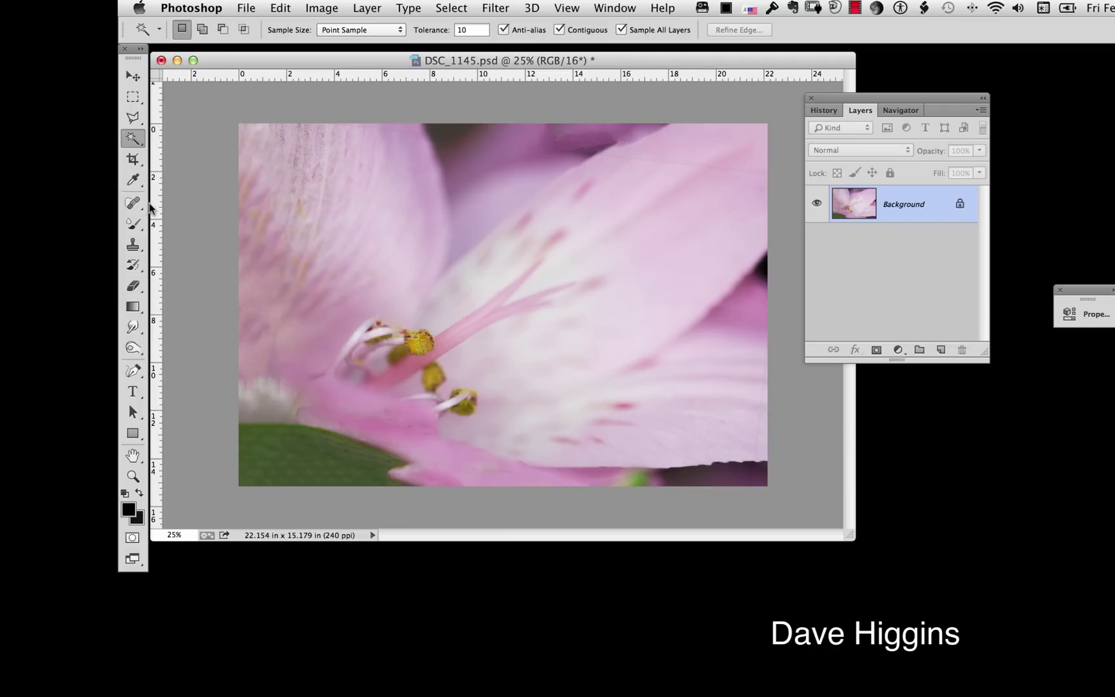
click(133, 205)
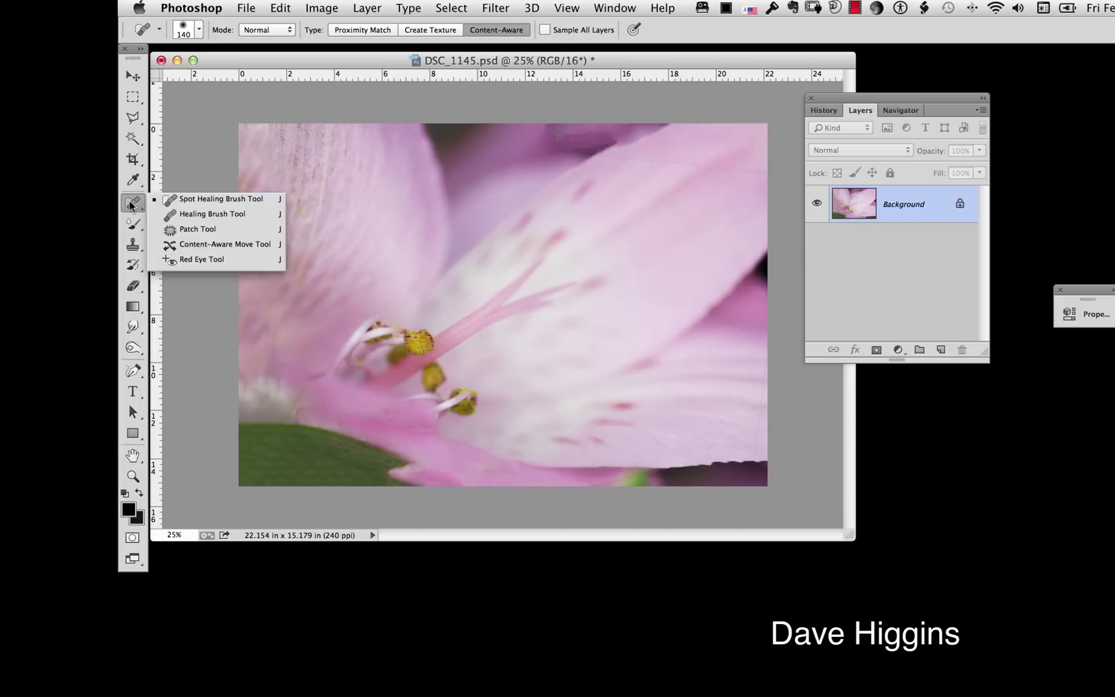
Heal the seams along the petal top and down the photo's right edge with the Spot Healing Brush
click(602, 154)
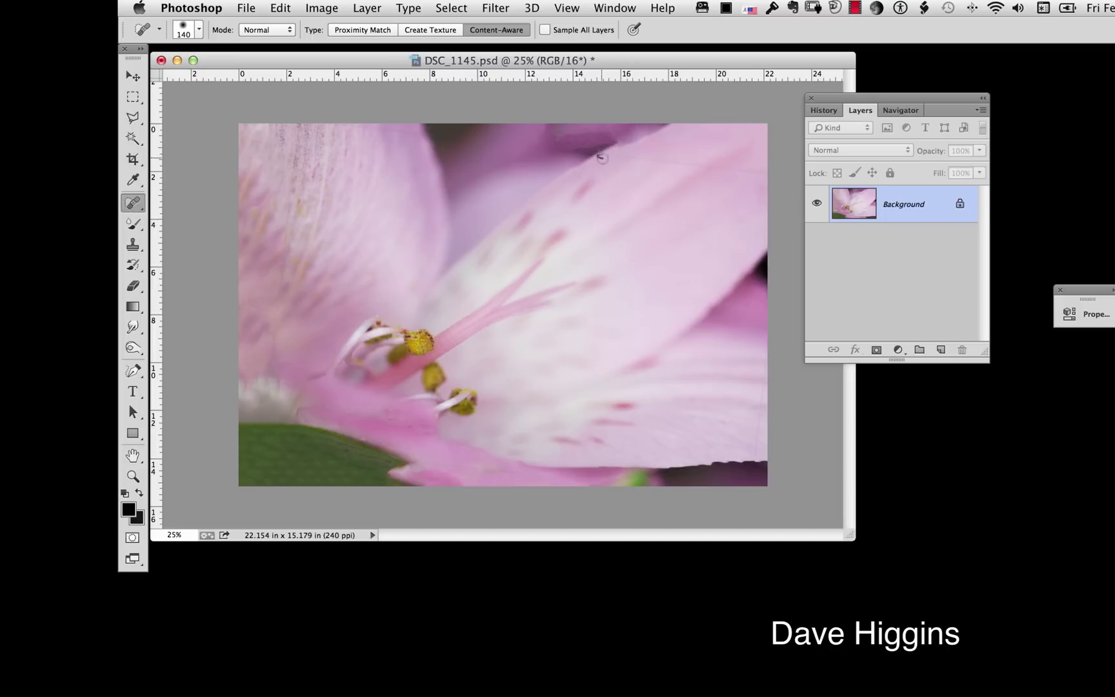
drag(612, 154, 737, 170)
drag(677, 163, 760, 175)
drag(683, 160, 620, 157)
mouse_move(764, 386)
mouse_down()
mouse_move(753, 464)
mouse_move(774, 531)
mouse_up()
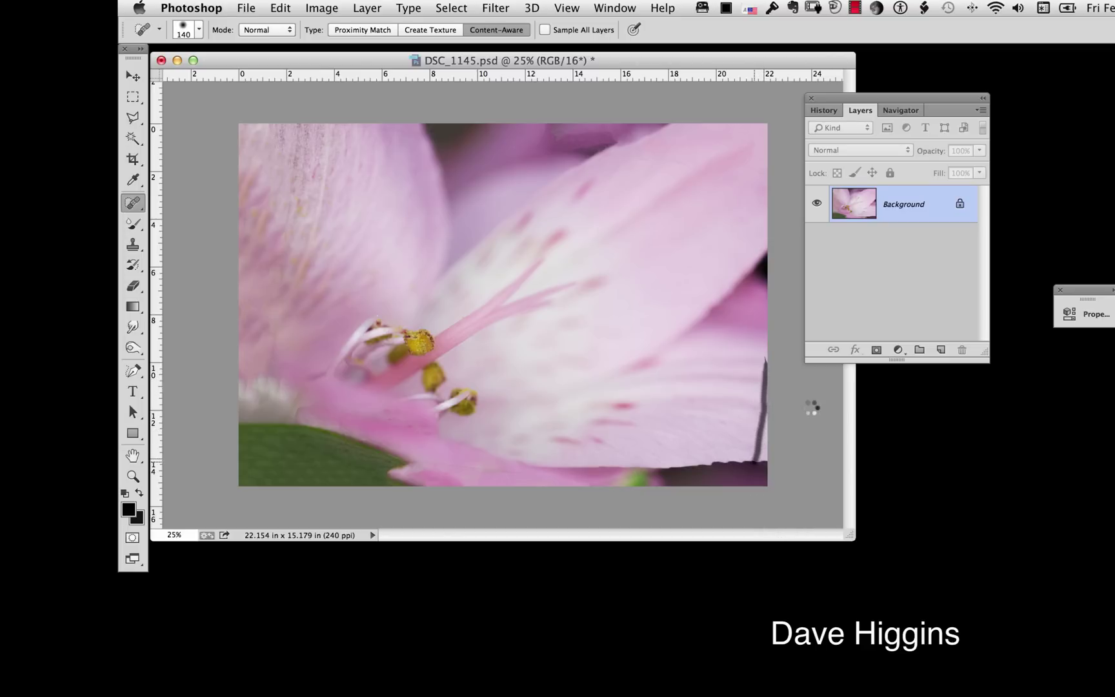
mouse_move(766, 413)
mouse_down()
mouse_move(761, 391)
mouse_move(758, 451)
mouse_up()
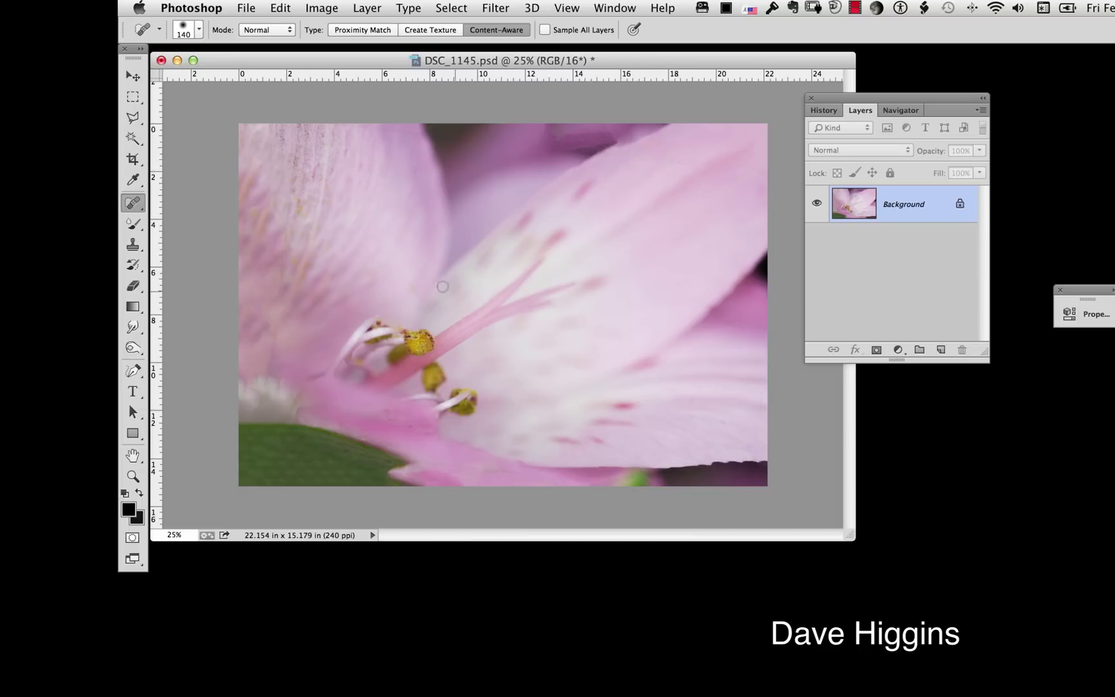
Put a fresh crop box over the healed photo and show the History panel
click(133, 159)
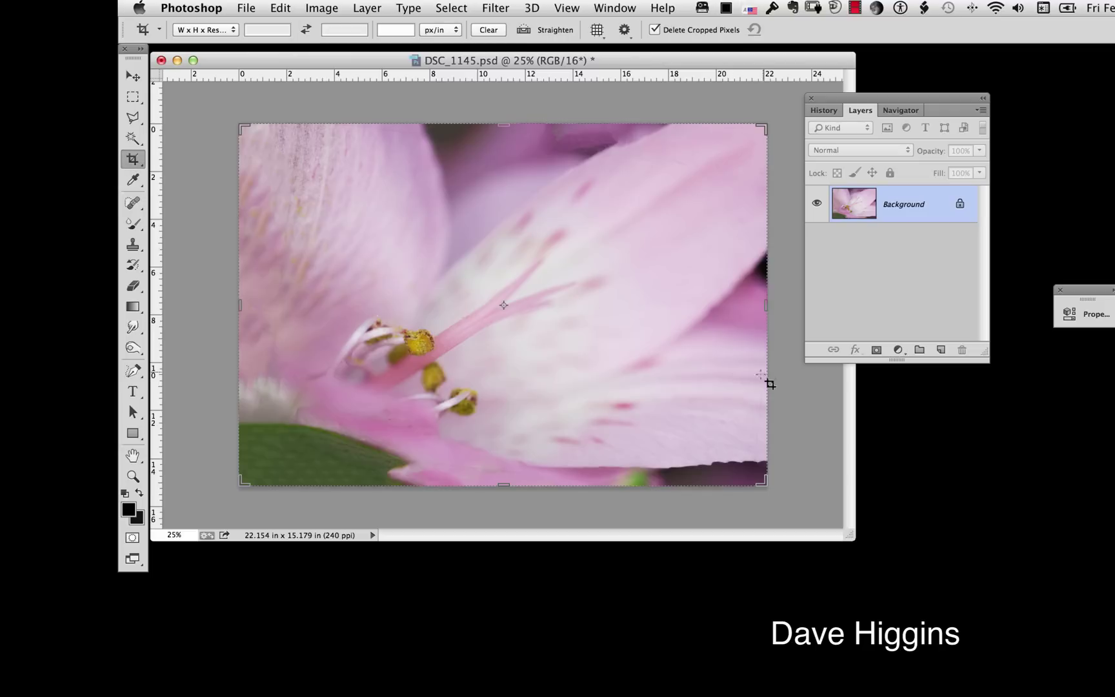
drag(773, 304, 775, 304)
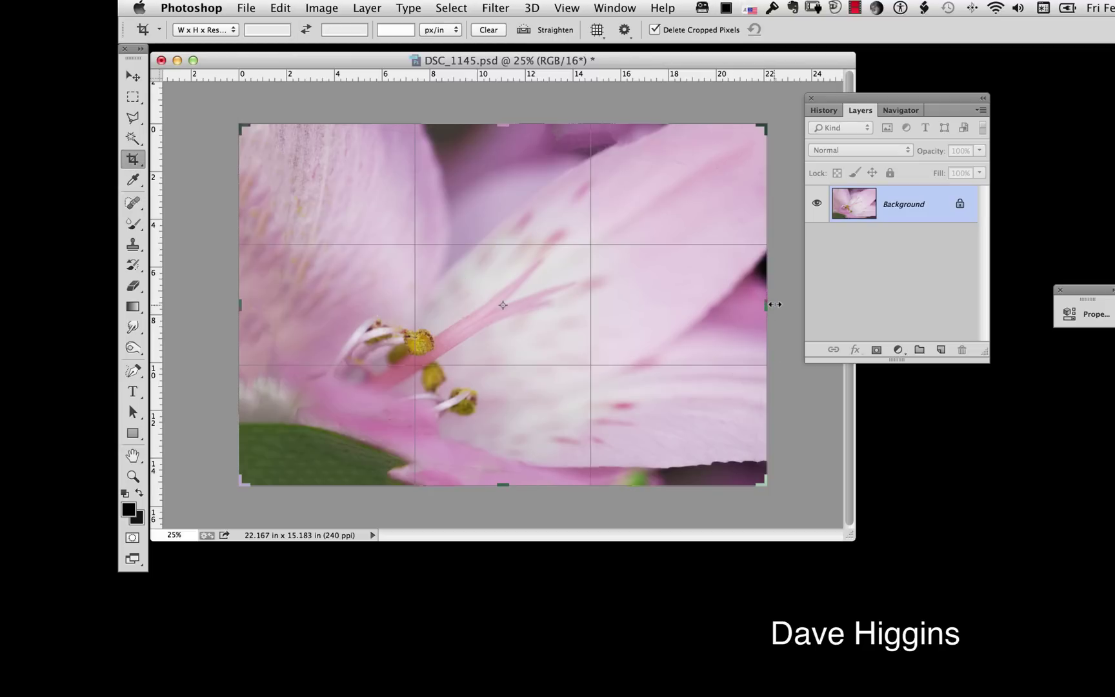
click(824, 110)
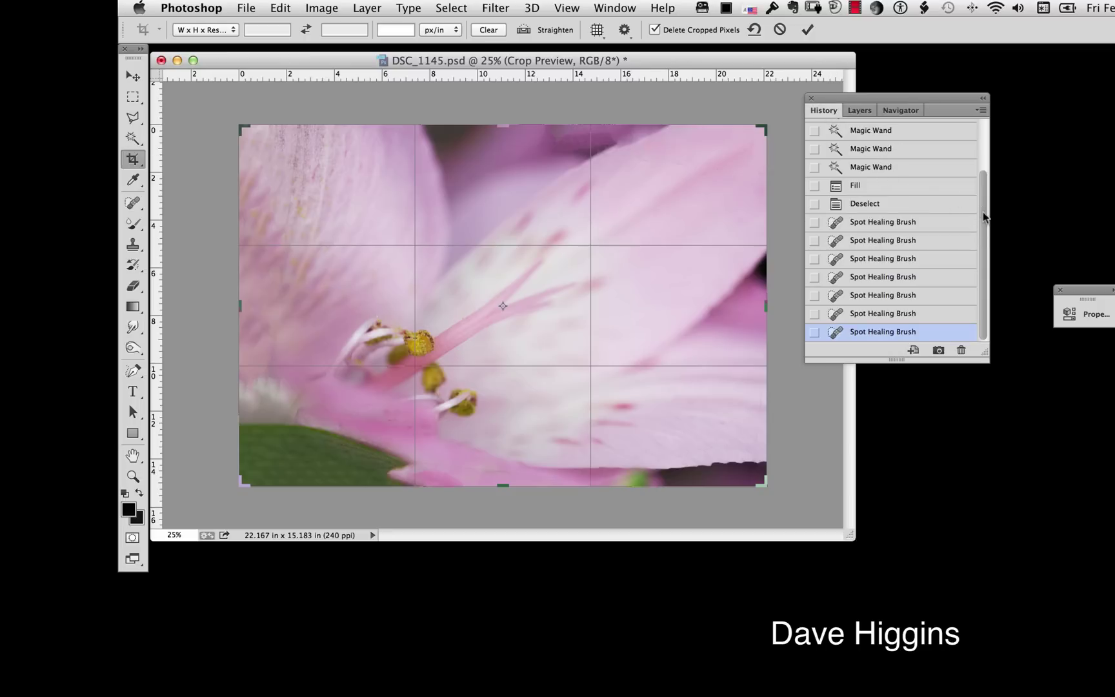
Enlarge History, cancel the crop, and compare the flattened original with the final healed state
drag(982, 356, 998, 472)
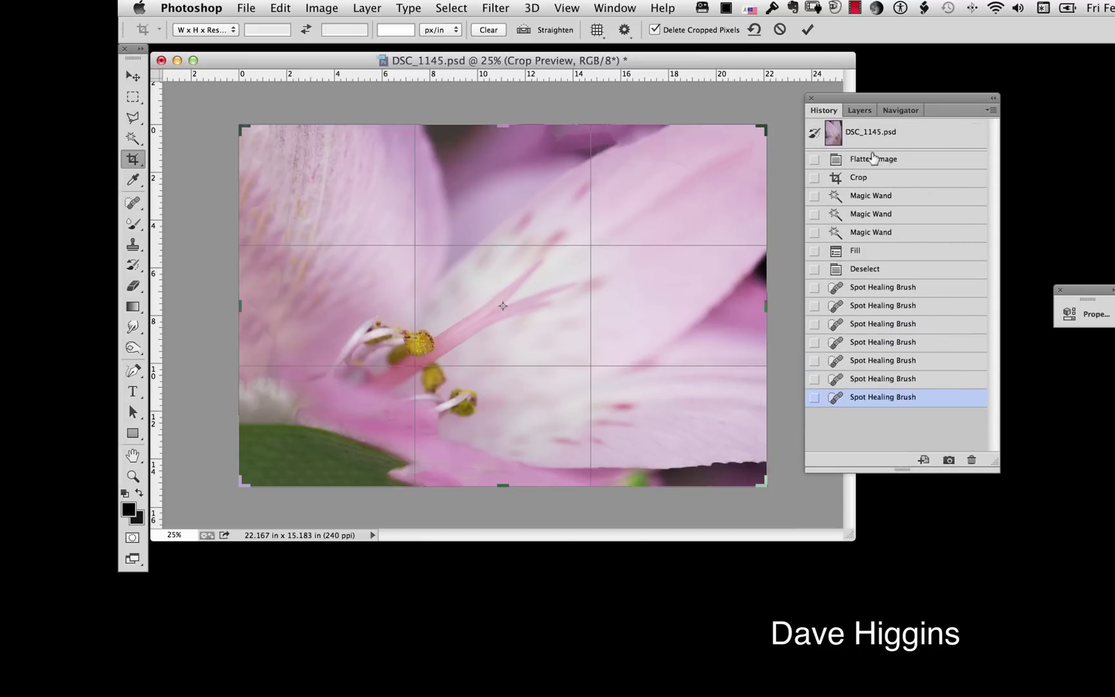
click(780, 29)
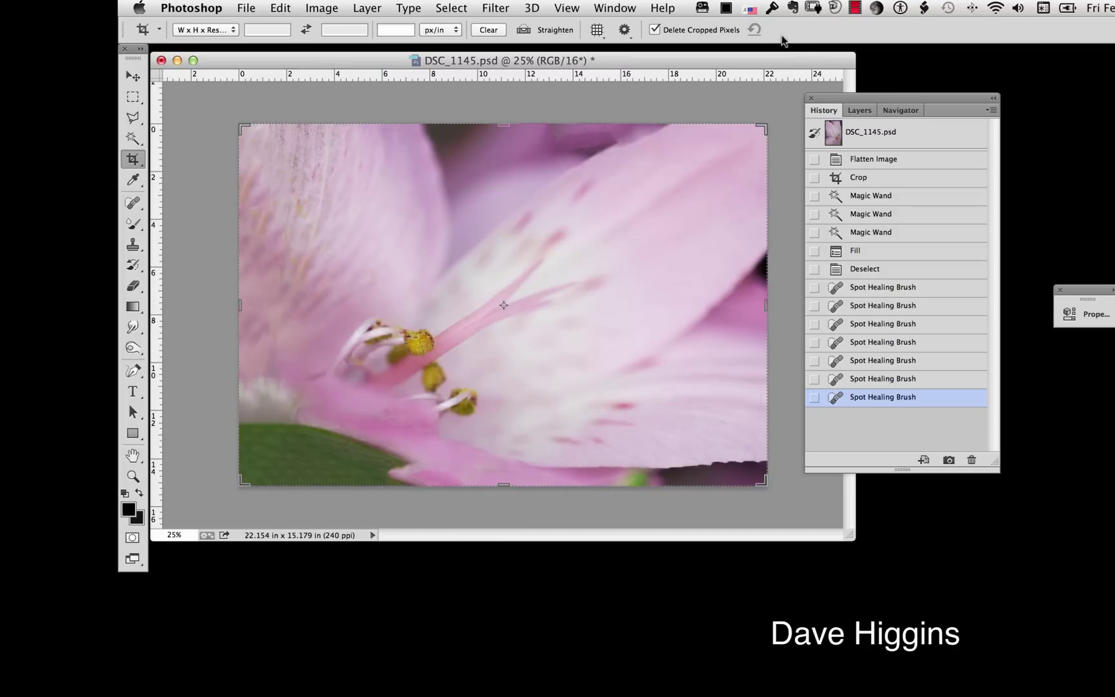
click(870, 161)
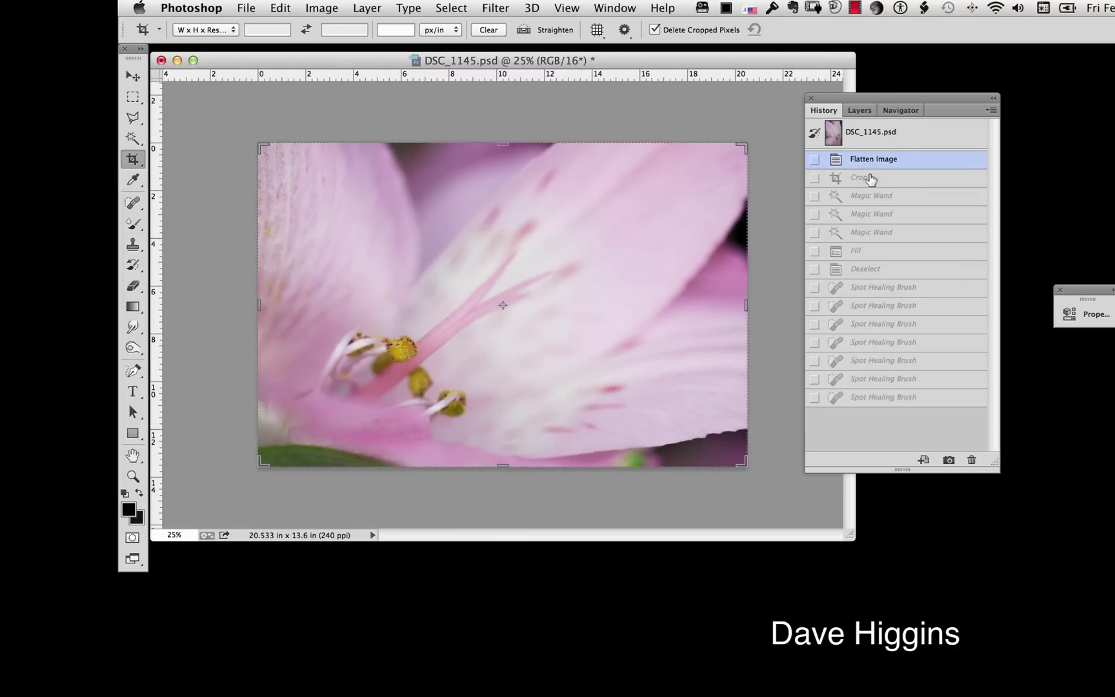
click(896, 398)
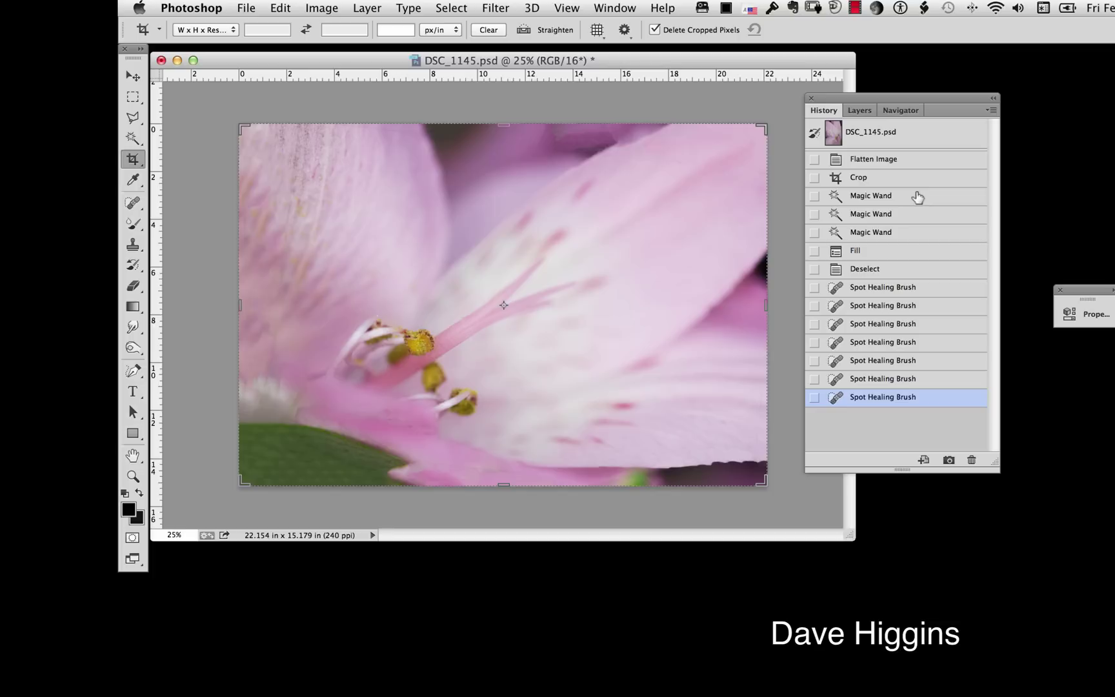
click(877, 178)
click(877, 161)
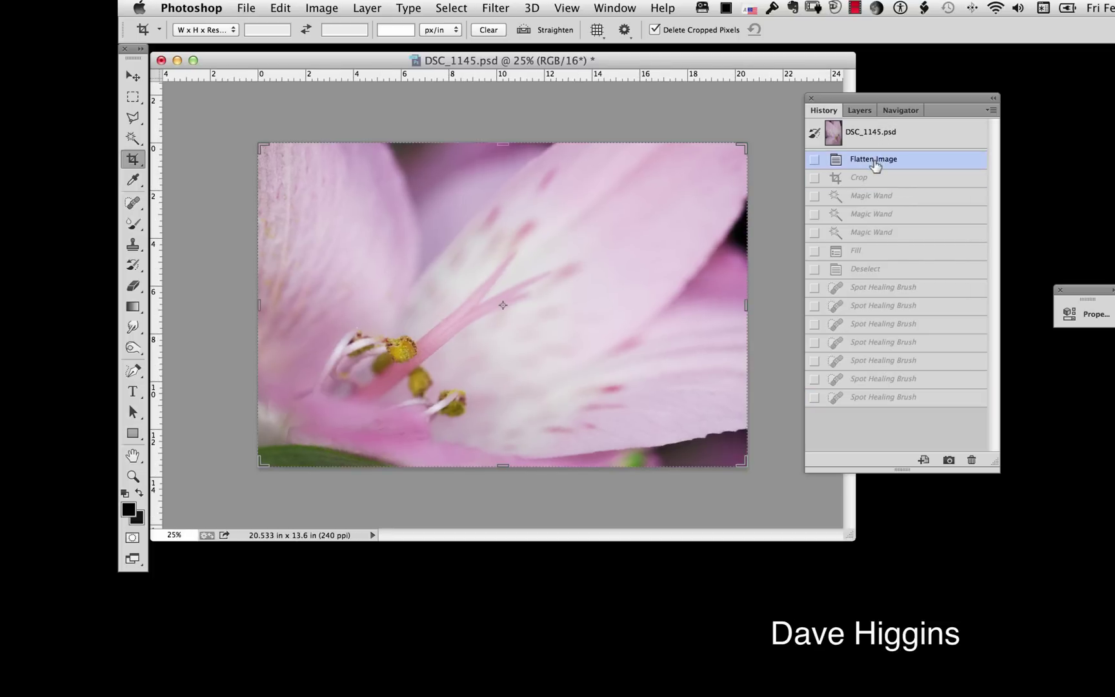
click(888, 400)
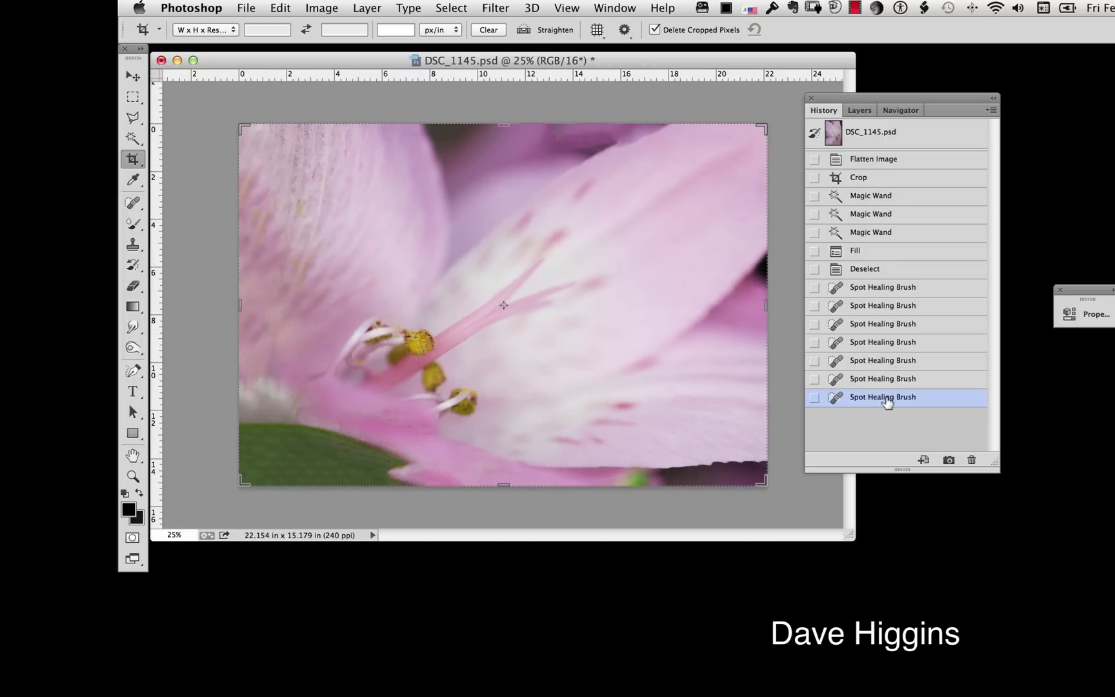